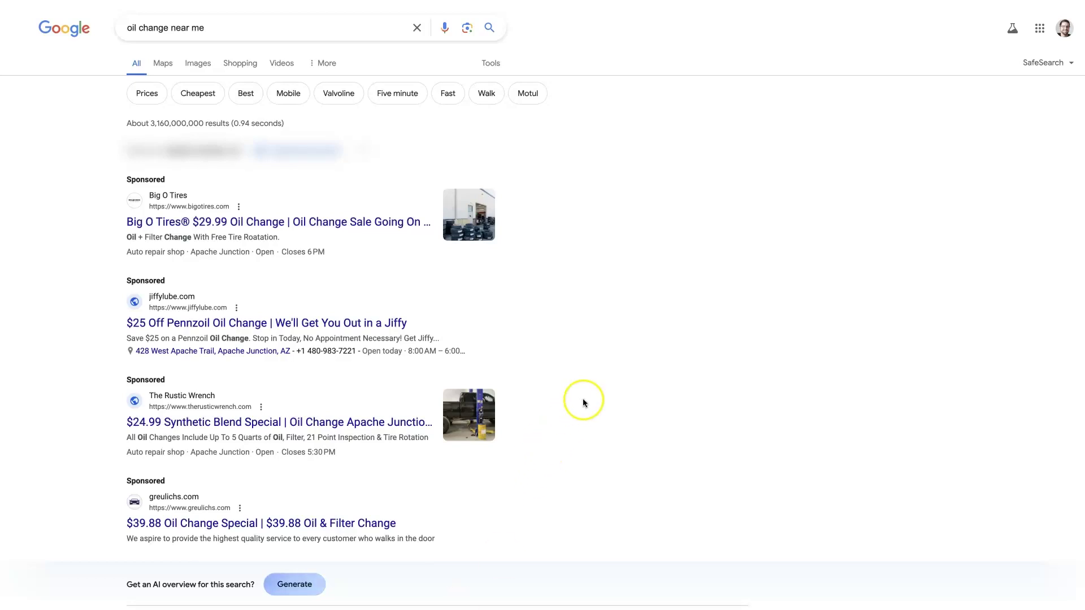
# Highlight the jiffylube ad's address, phone and hours, then the Big O Tires location line
pyautogui.moveTo(470, 353); pyautogui.dragTo(121, 351)
pyautogui.click(524, 356)
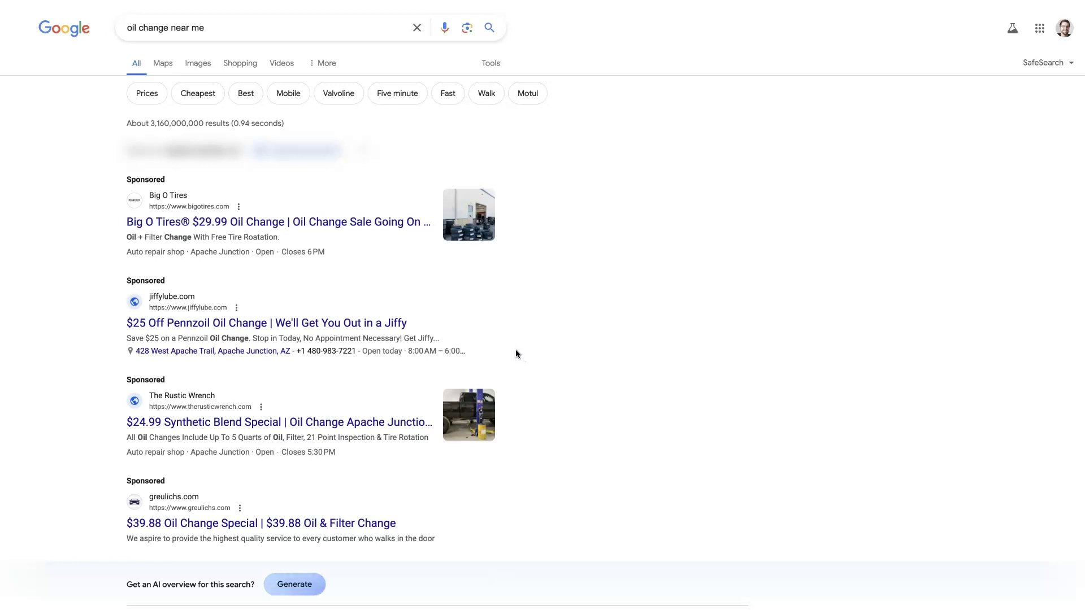
pyautogui.click(358, 284)
pyautogui.moveTo(327, 252); pyautogui.dragTo(133, 255)
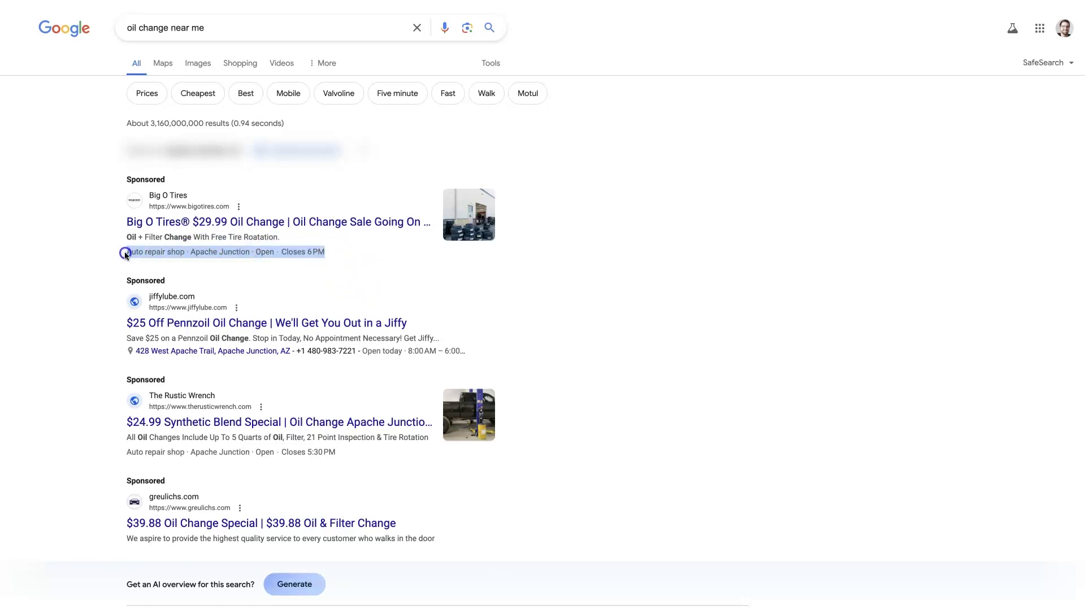
pyautogui.click(205, 253)
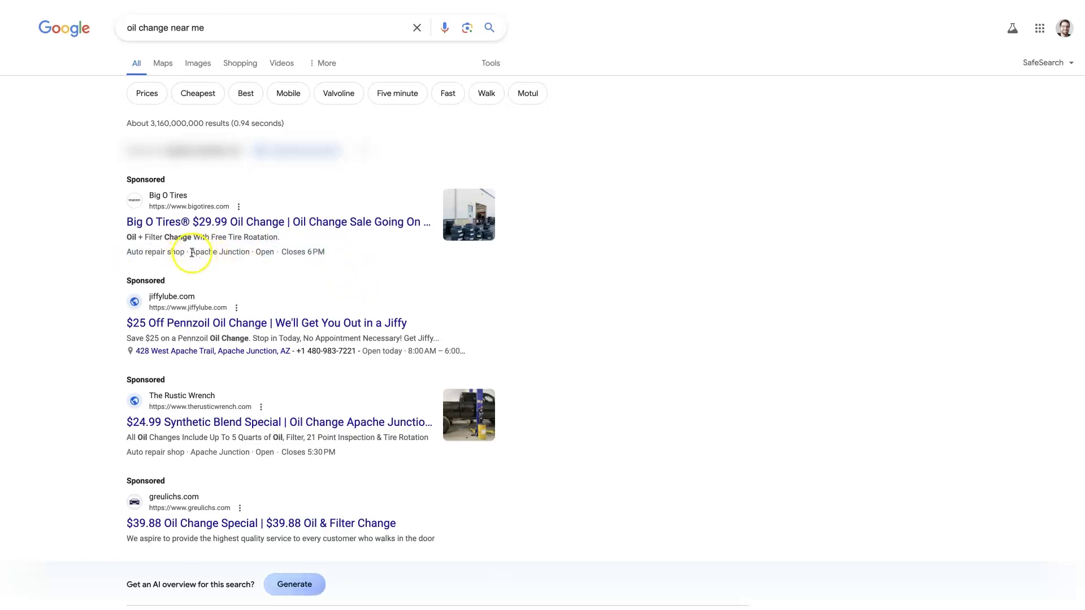
# Highlight Apache Junction and the Open status in the Big O Tires ad, then The Rustic Wrench's location line
pyautogui.moveTo(191, 252); pyautogui.dragTo(322, 252)
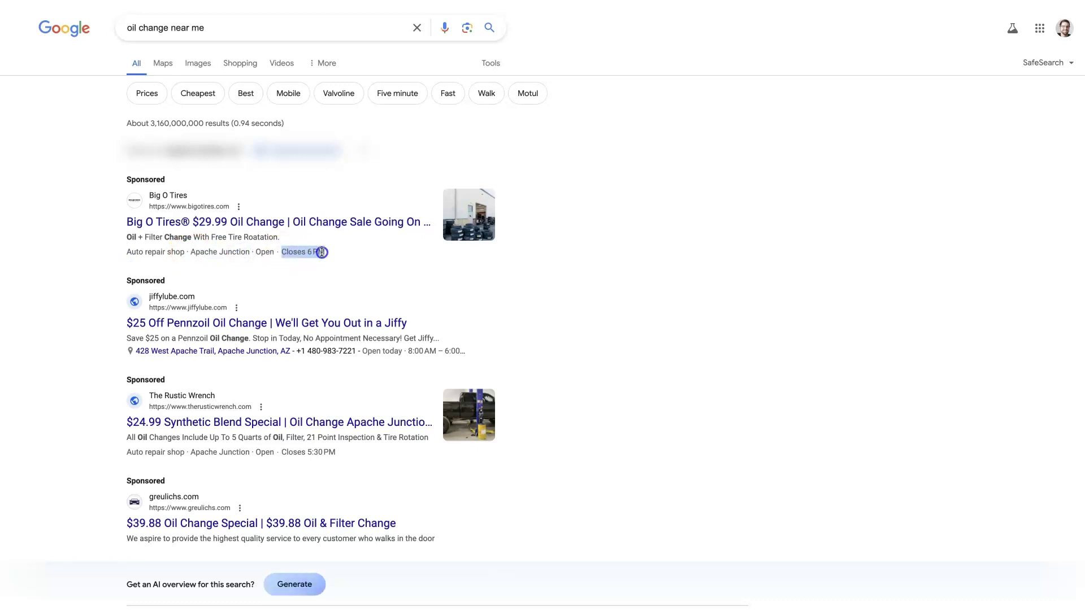
pyautogui.click(259, 253)
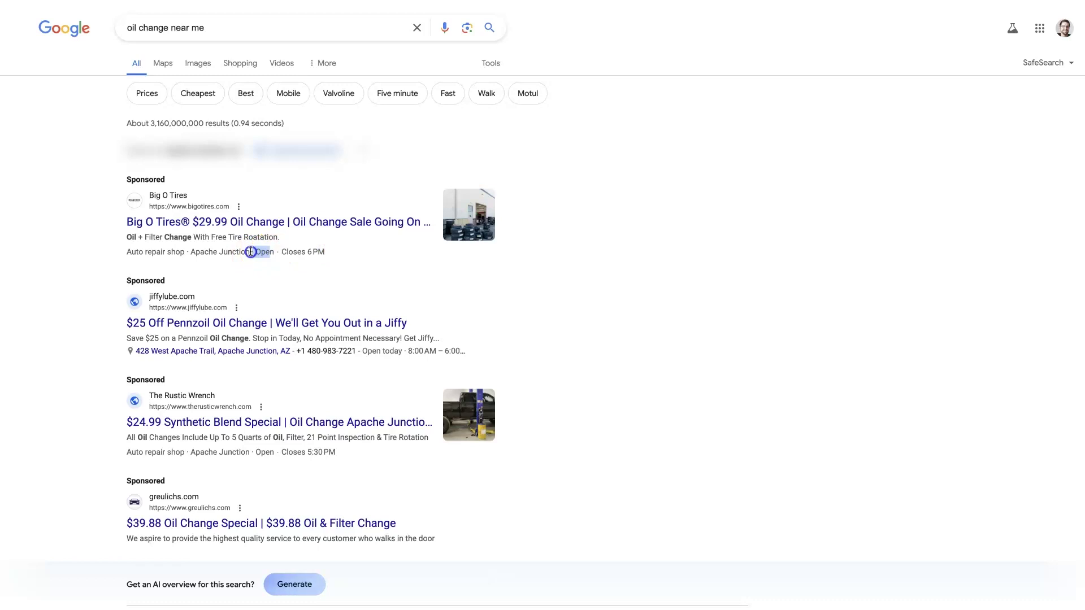
pyautogui.moveTo(336, 452); pyautogui.dragTo(131, 452)
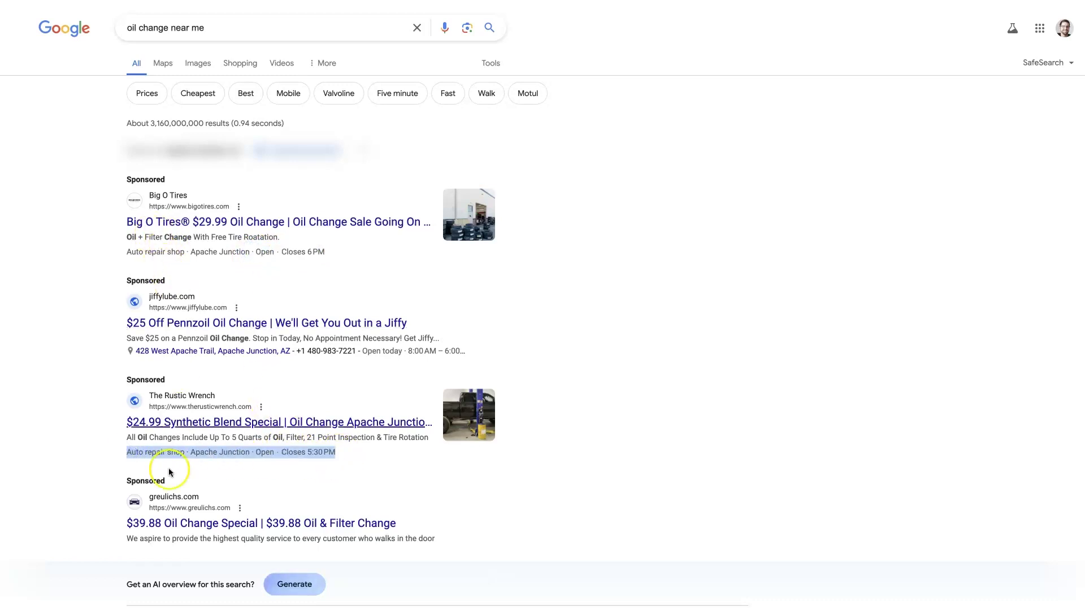
pyautogui.click(663, 291)
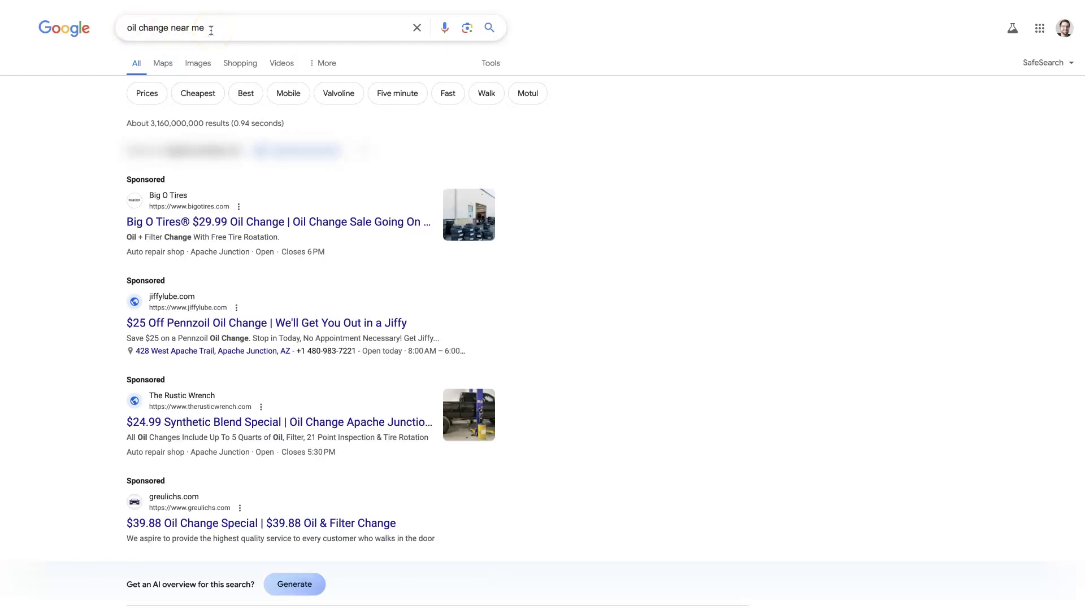
# Check the Businesses list and the jiffylube address link, ending on Google Ads' Location assets page
pyautogui.click(238, 32)
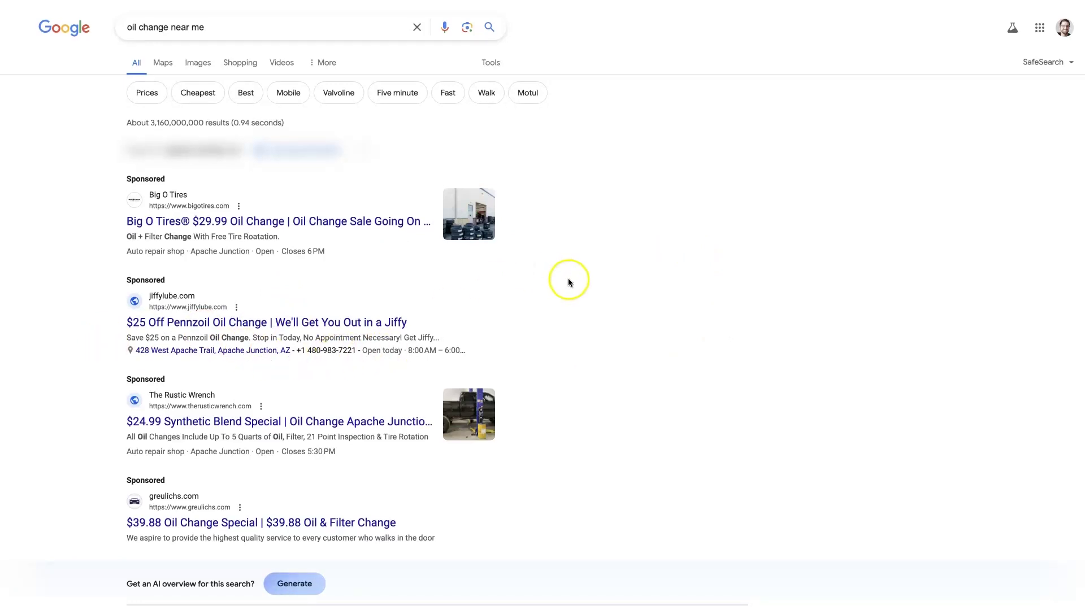
pyautogui.scroll(-6, 568, 278)
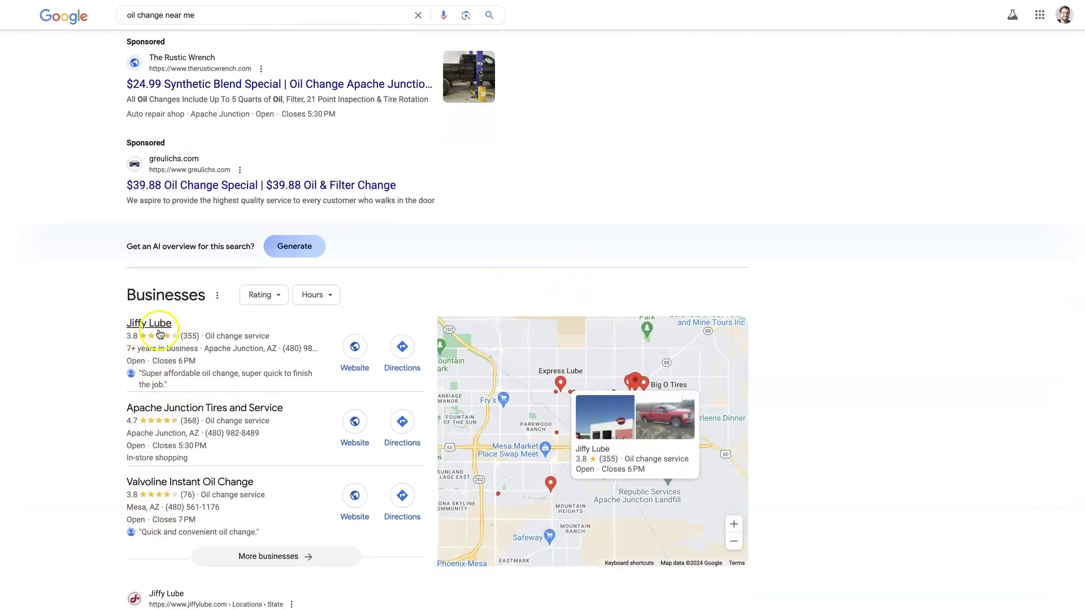
pyautogui.scroll(5, 52, 307)
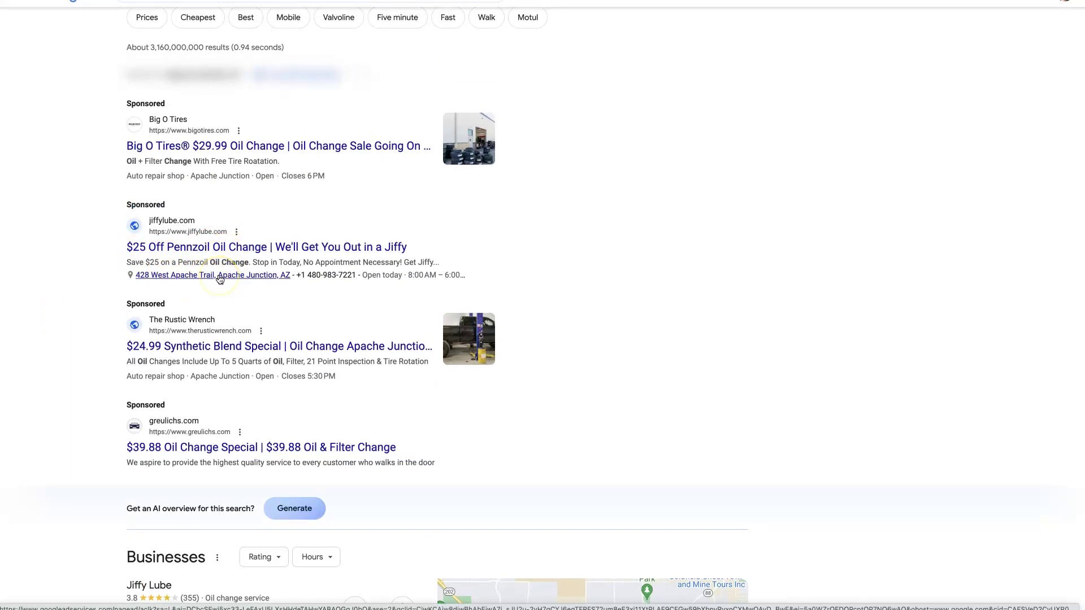
pyautogui.click(224, 277)
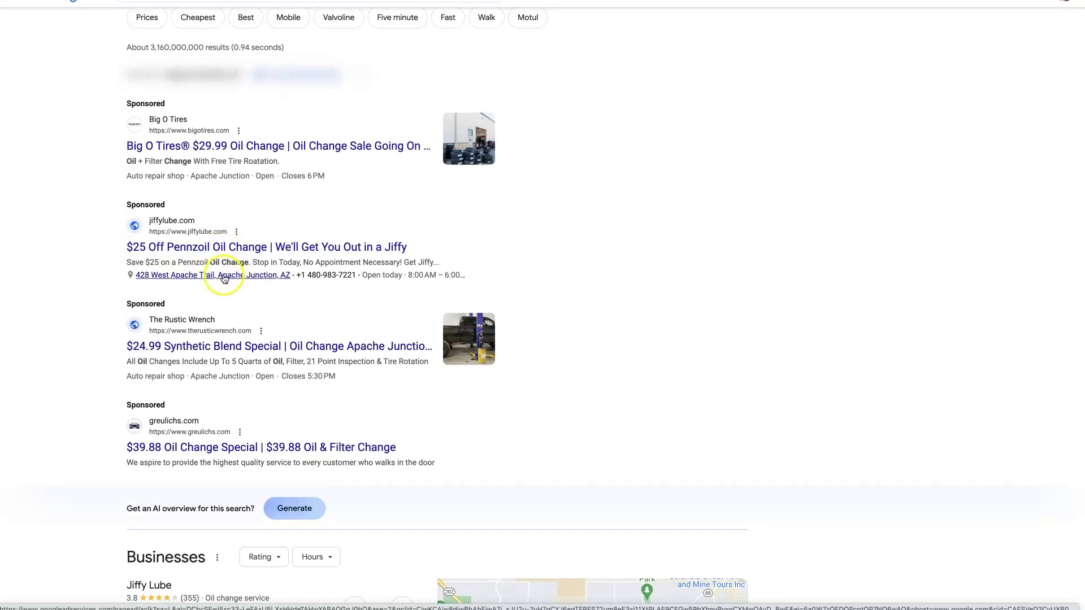
pyautogui.scroll(-6, 62, 336)
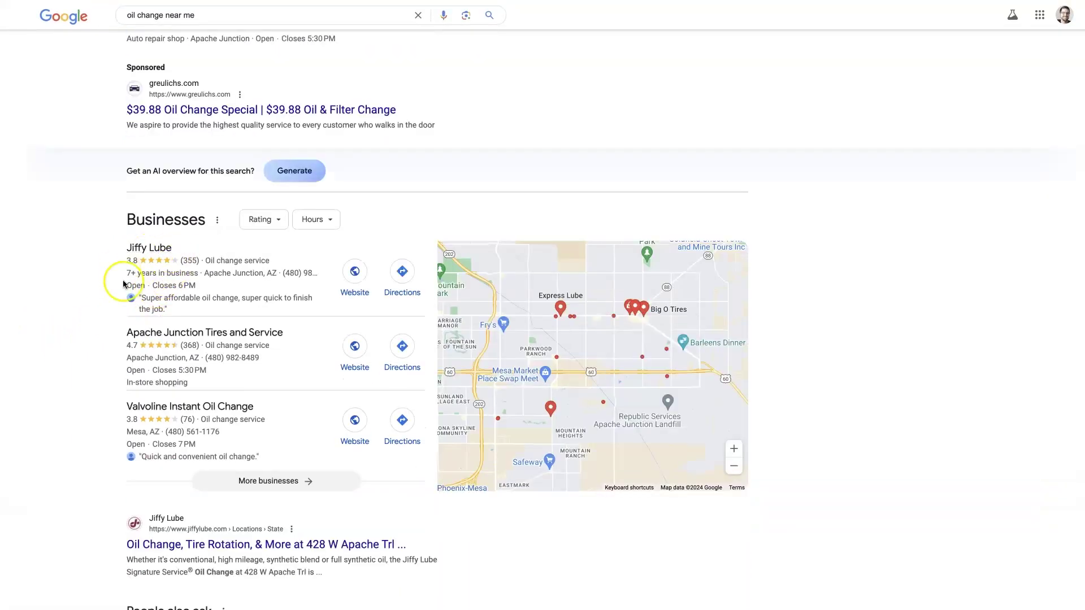
pyautogui.moveTo(221, 266)
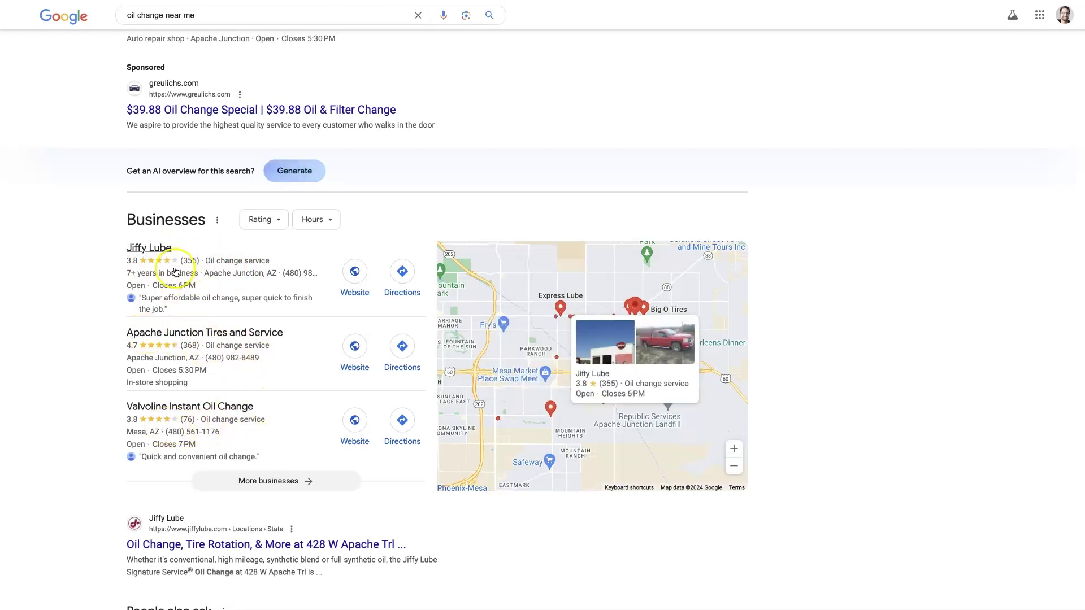
pyautogui.scroll(5, 81, 294)
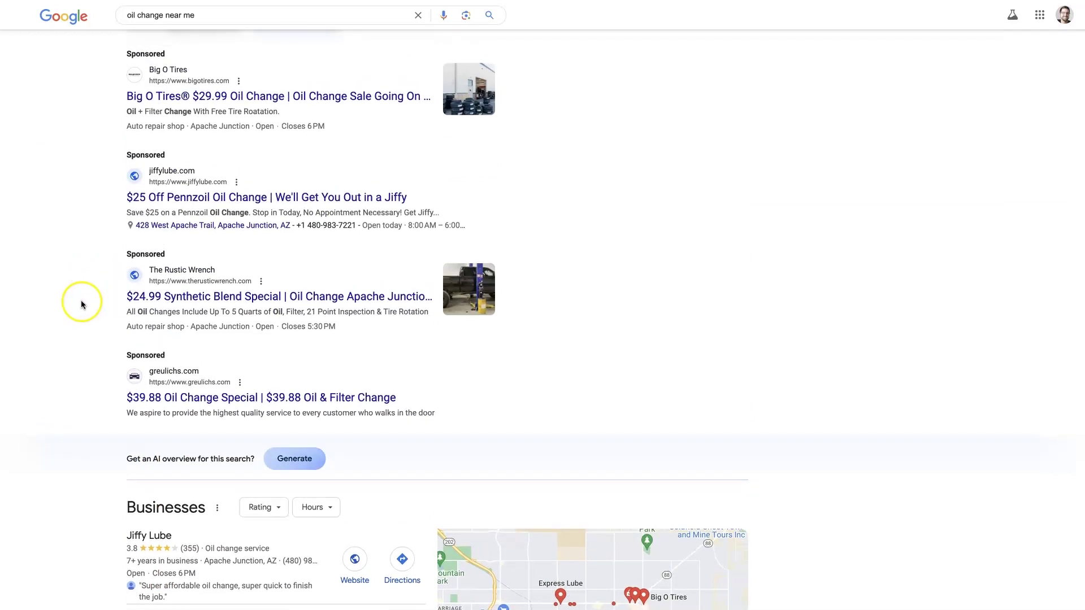
pyautogui.scroll(2, 80, 300)
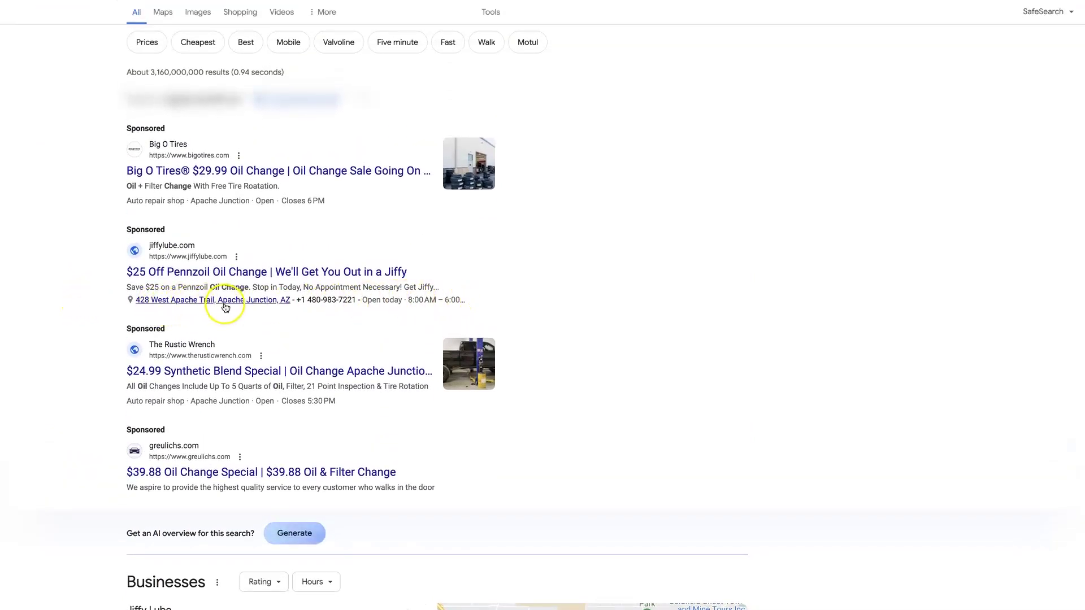
pyautogui.scroll(-1, 551, 321)
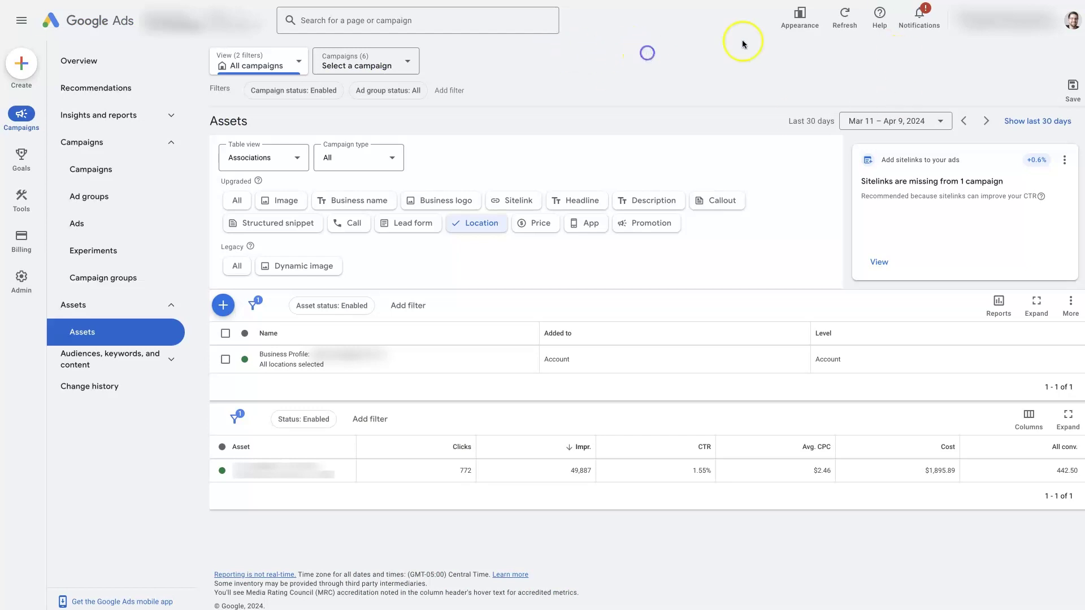
pyautogui.click(791, 25)
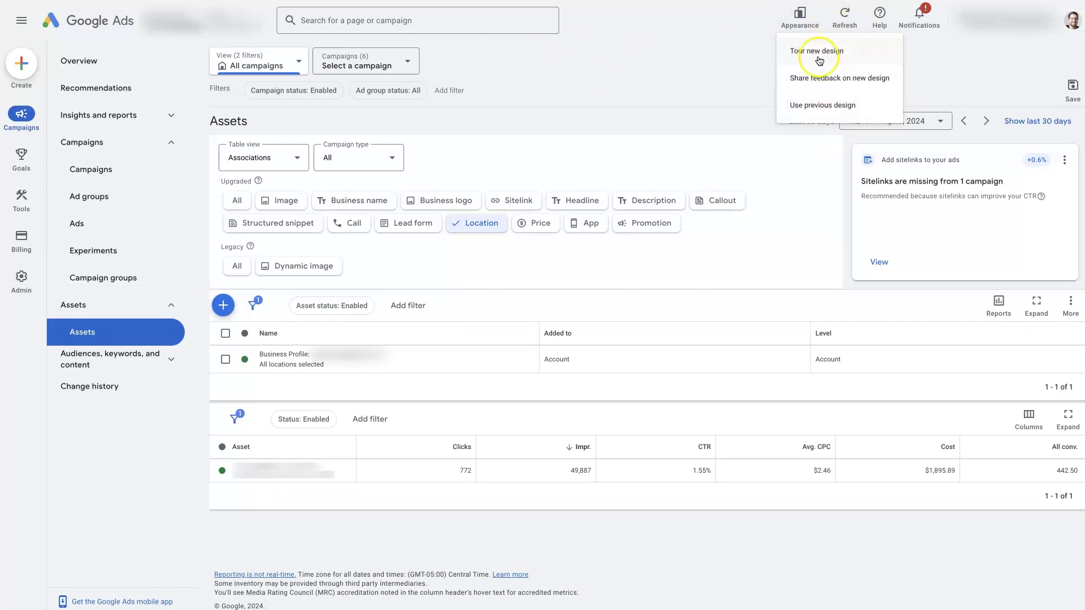
pyautogui.click(690, 71)
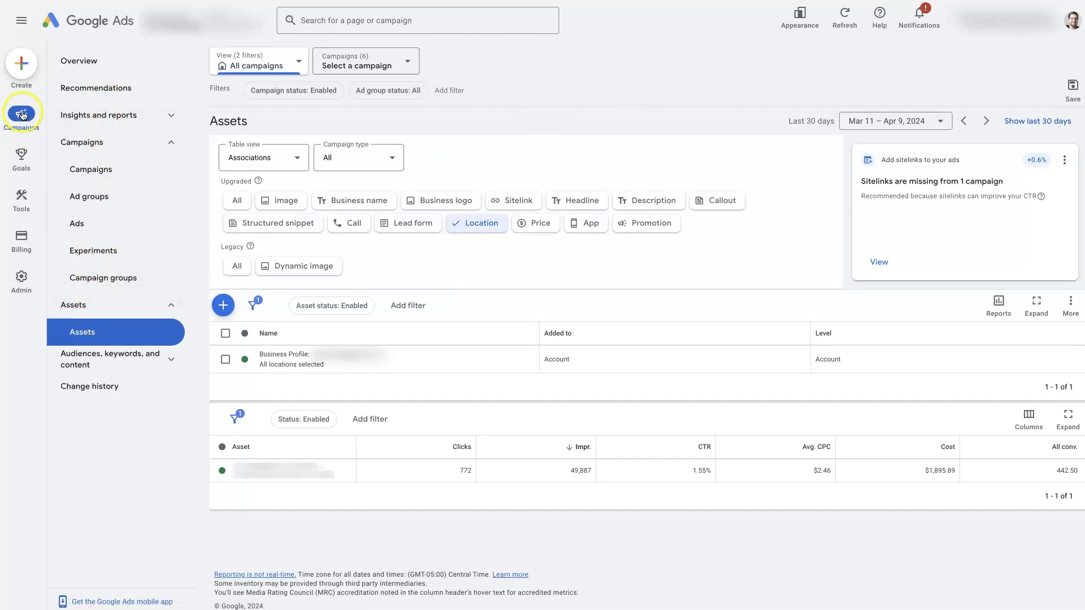
pyautogui.click(171, 308)
pyautogui.click(170, 306)
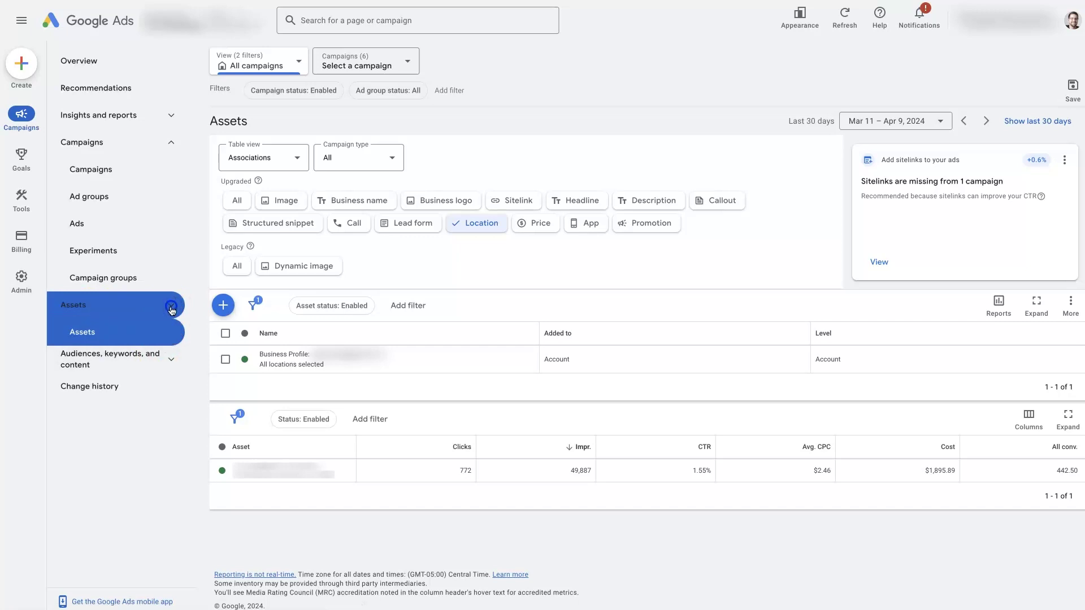
pyautogui.click(97, 336)
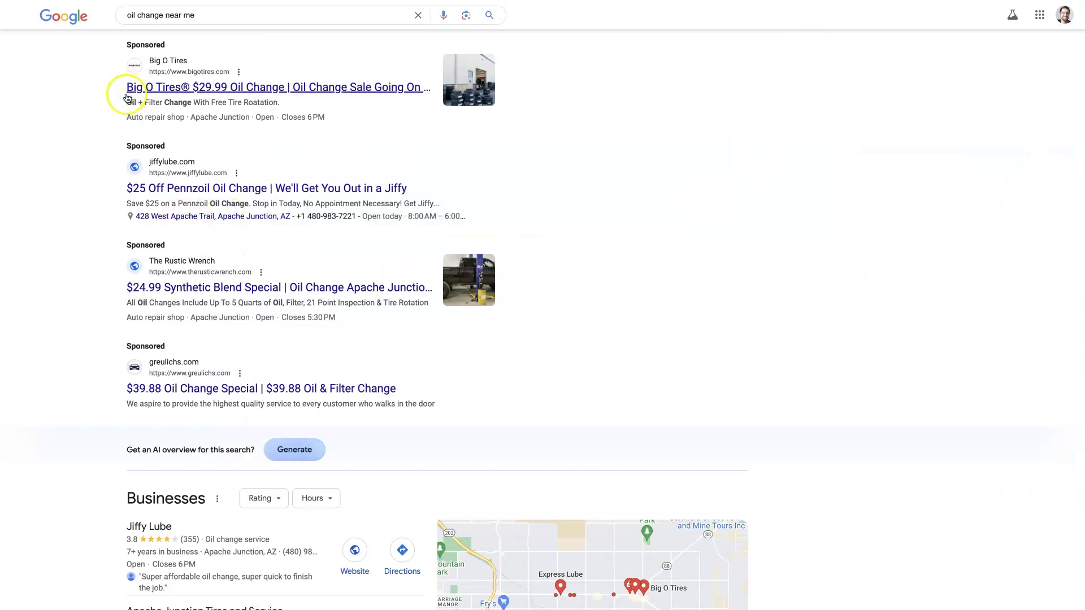
pyautogui.moveTo(339, 115); pyautogui.dragTo(142, 118)
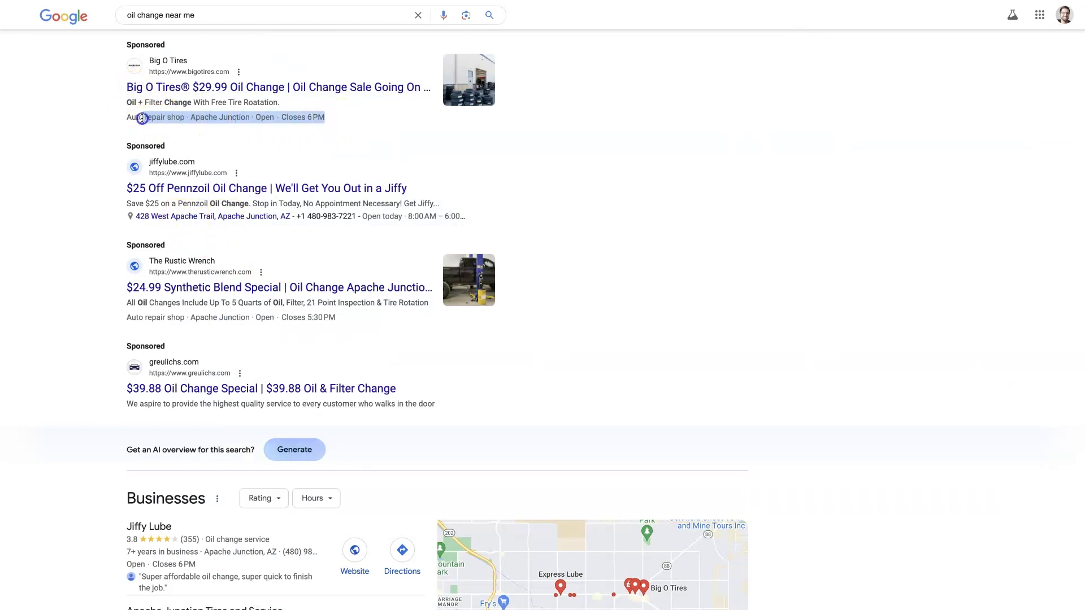
pyautogui.click(206, 118)
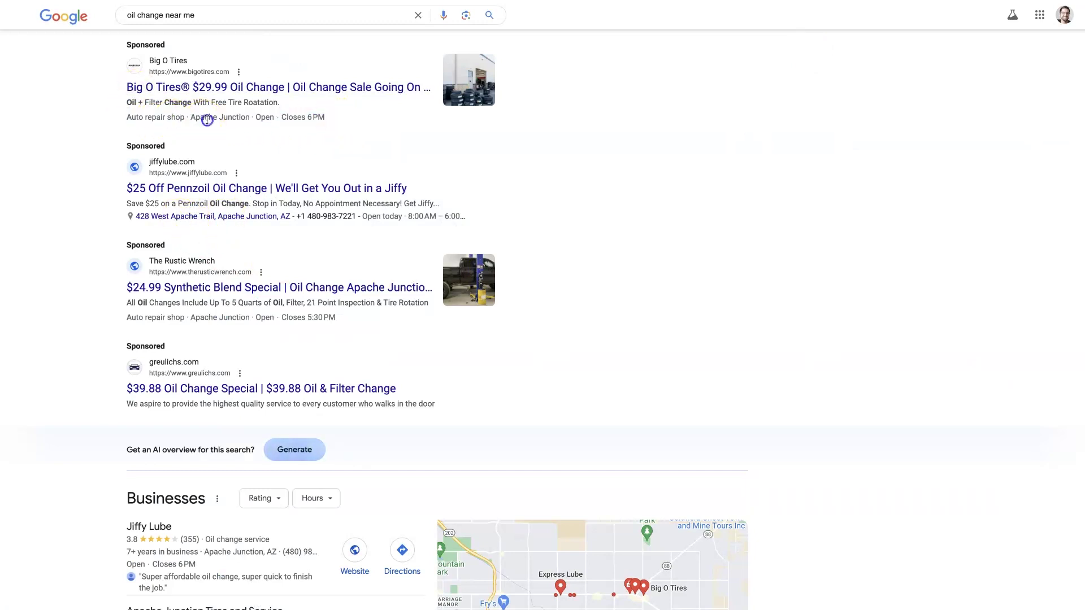
pyautogui.moveTo(327, 117); pyautogui.dragTo(121, 117)
pyautogui.click(152, 117)
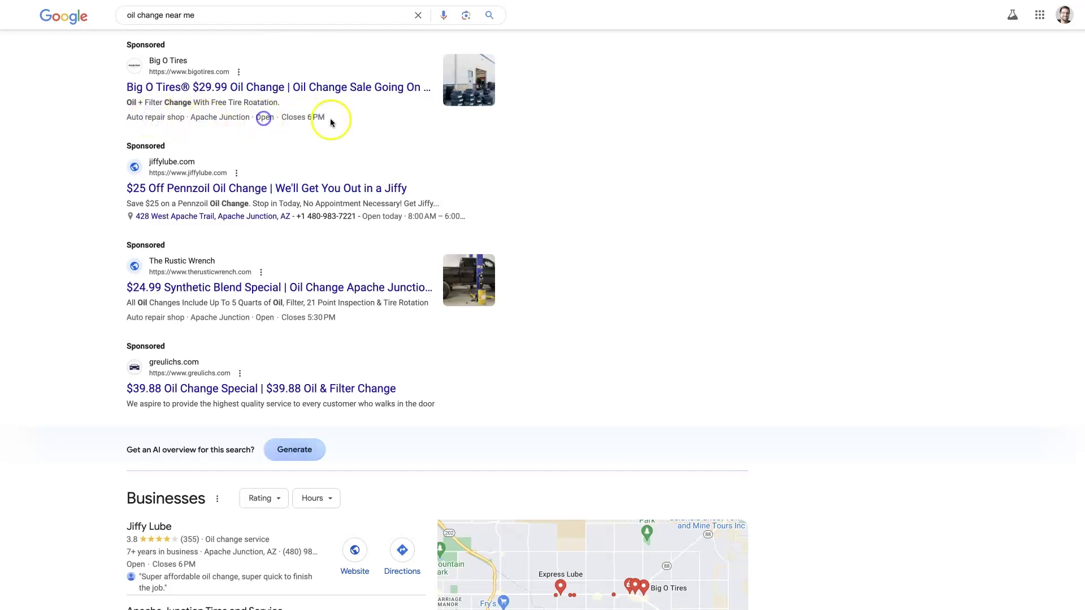
pyautogui.click(153, 116)
pyautogui.click(209, 116)
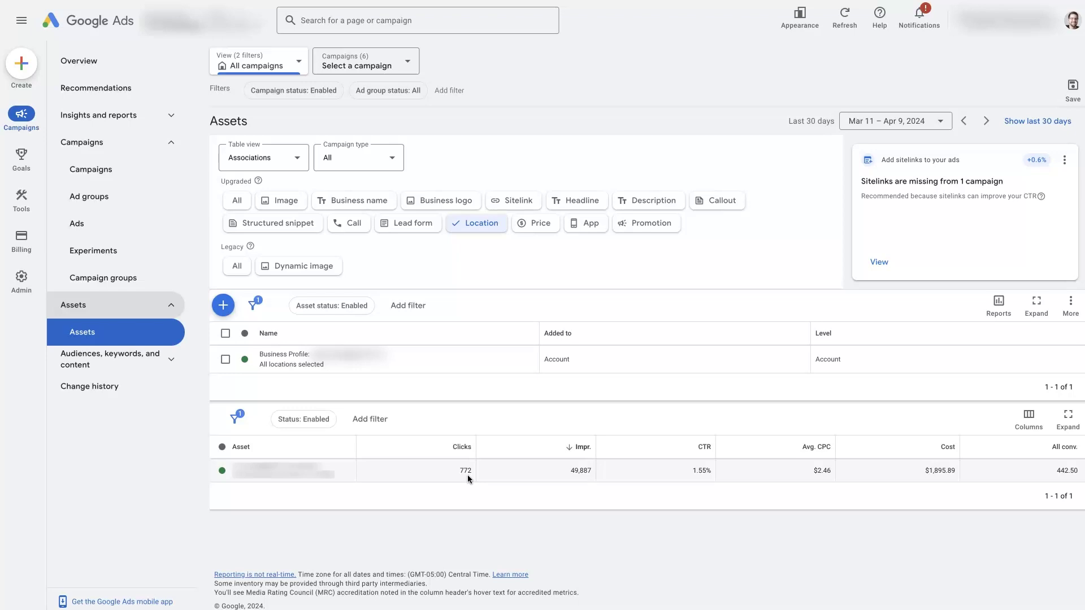
pyautogui.click(578, 476)
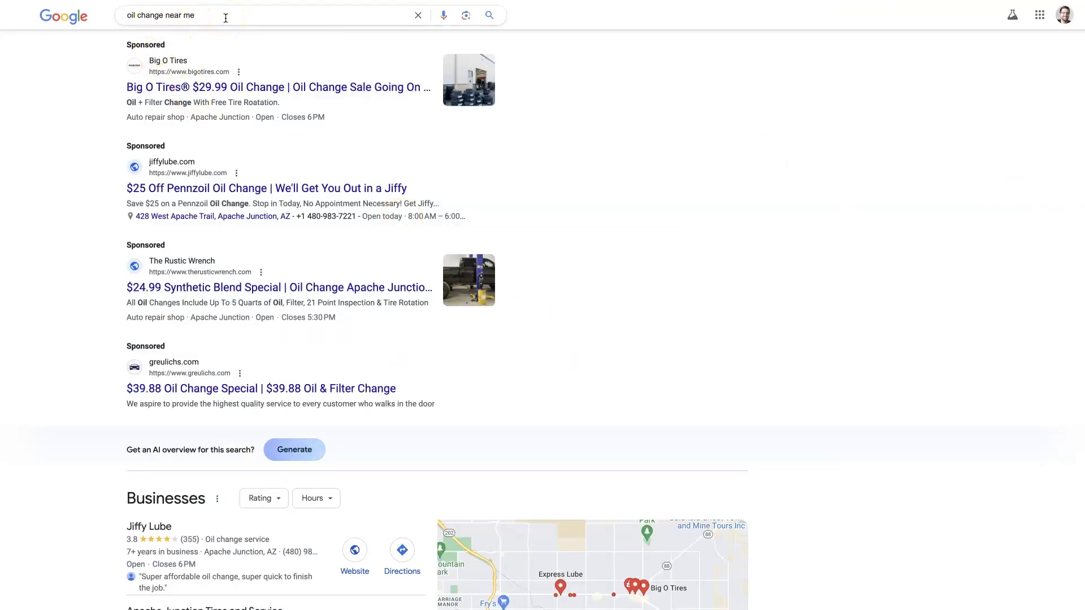
pyautogui.click(162, 140)
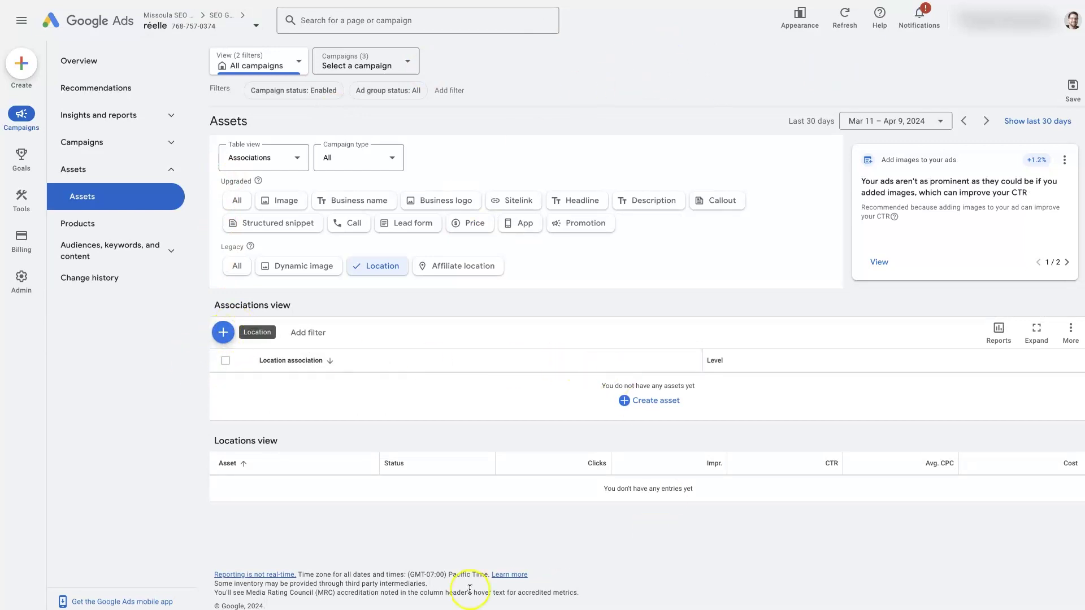
# Create a new location asset by linking and confirming the Business Profile Manager account
pyautogui.click(223, 332)
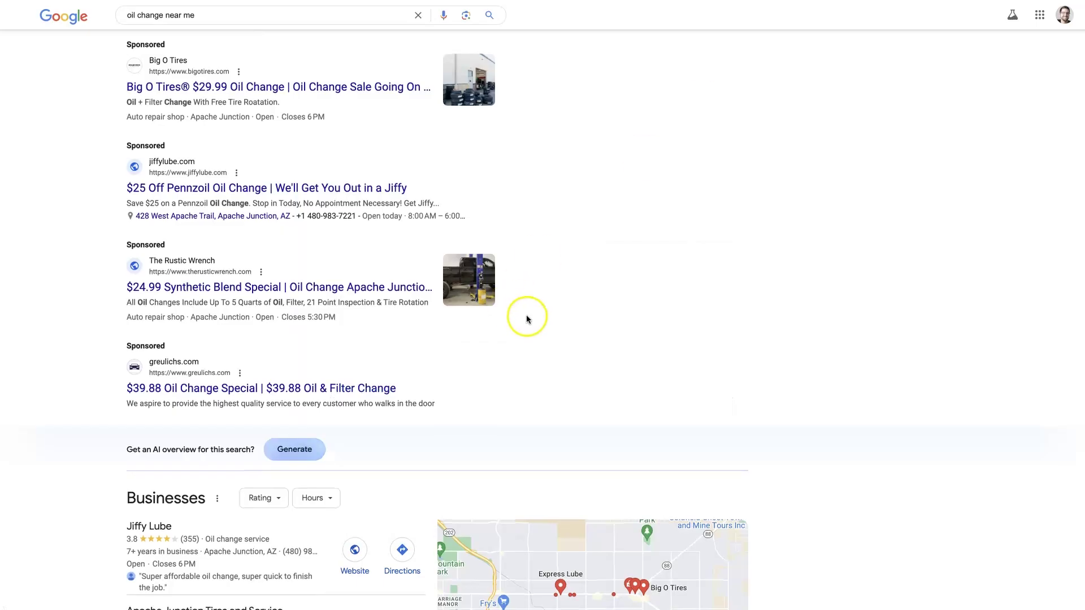
pyautogui.scroll(-3, 527, 314)
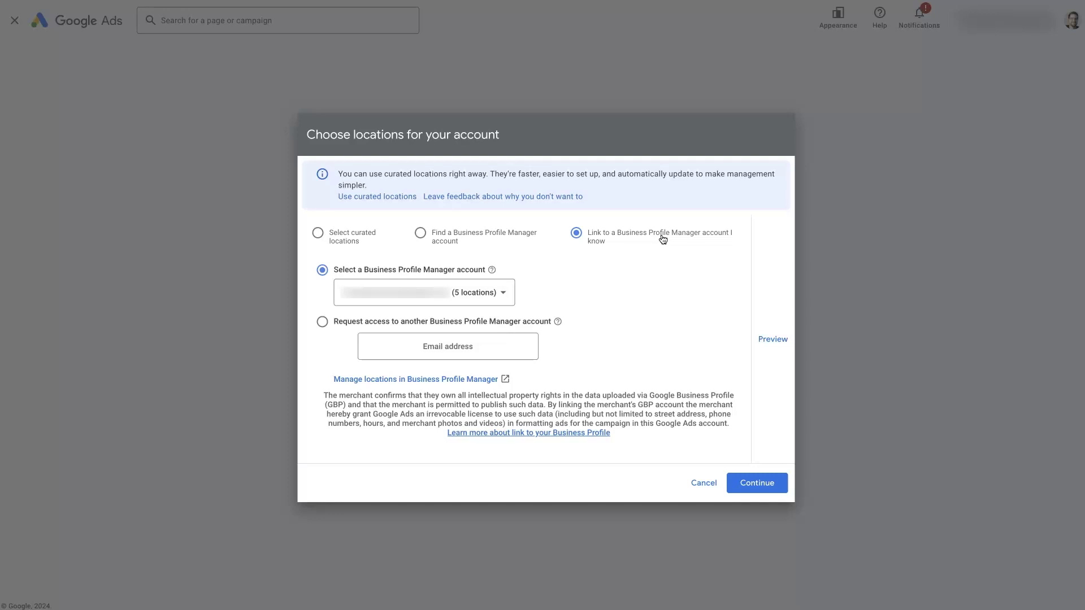
pyautogui.click(945, 210)
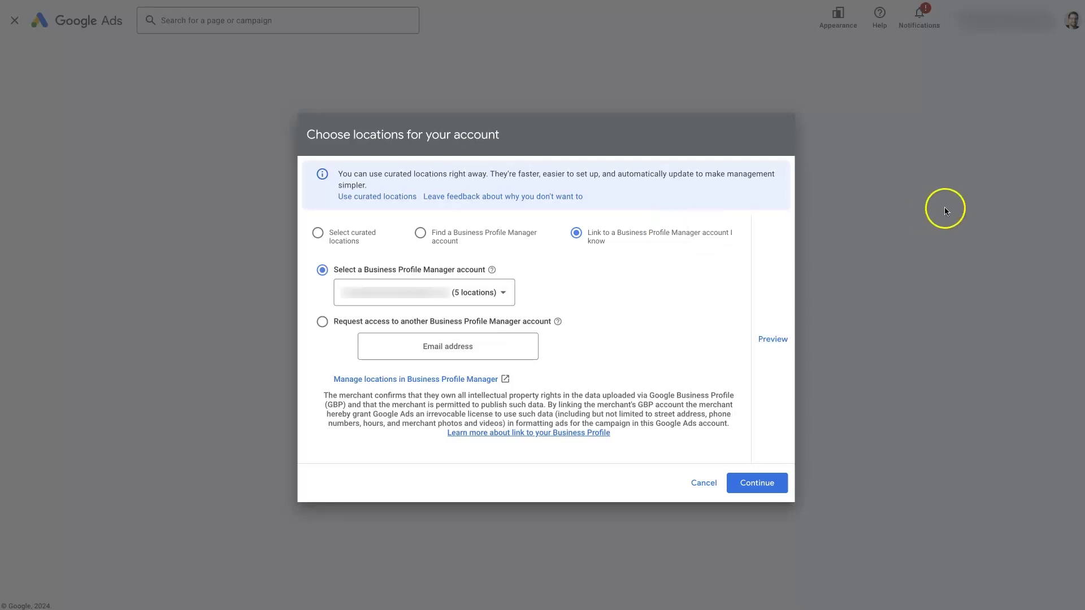
pyautogui.click(767, 483)
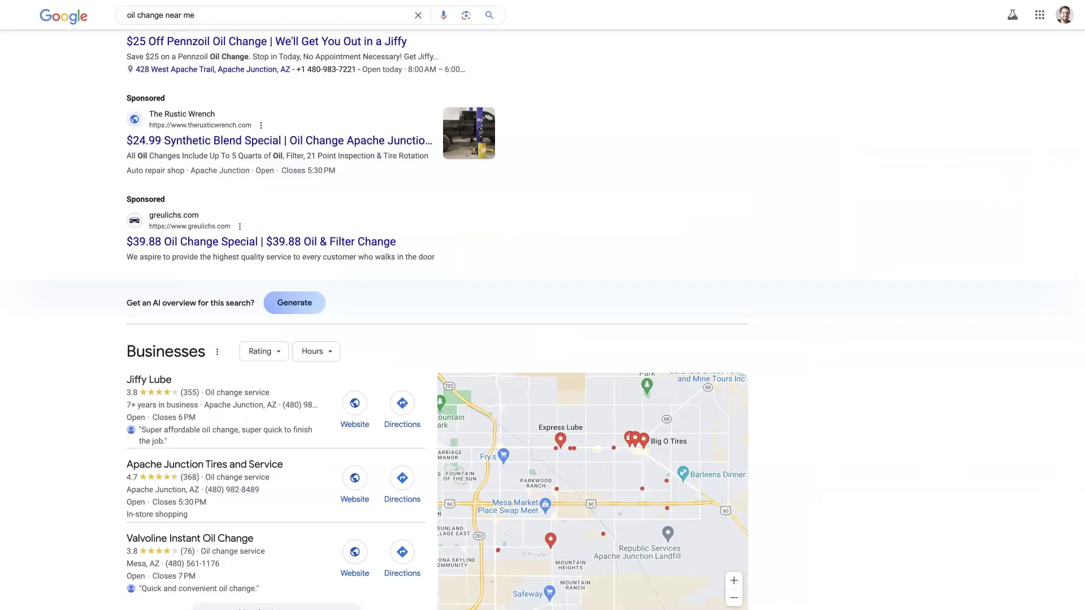
pyautogui.scroll(2, 334, 261)
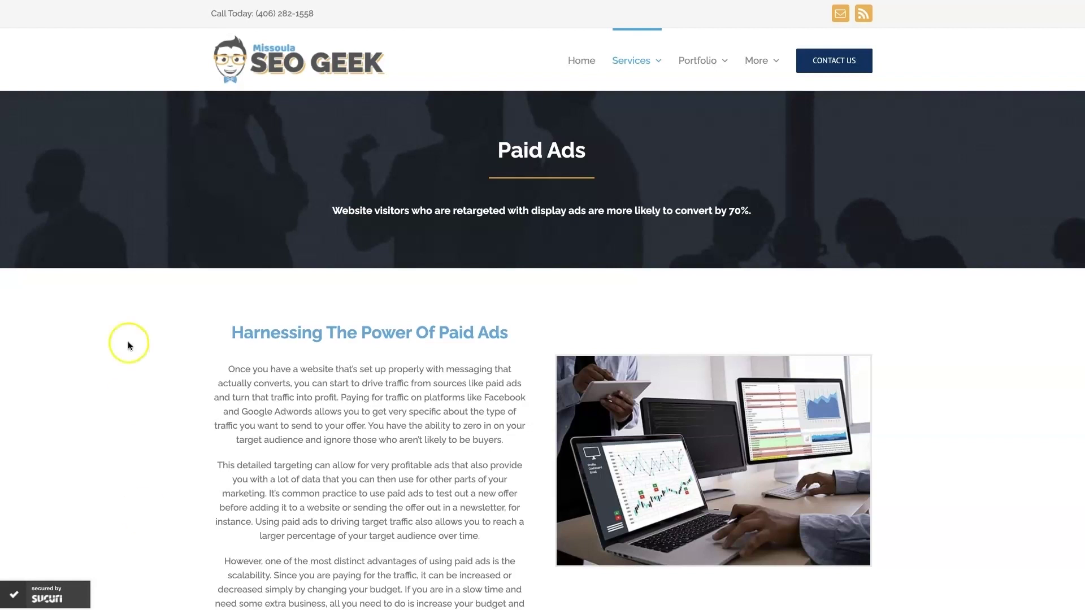
pyautogui.click(982, 383)
pyautogui.scroll(-20, 961, 418)
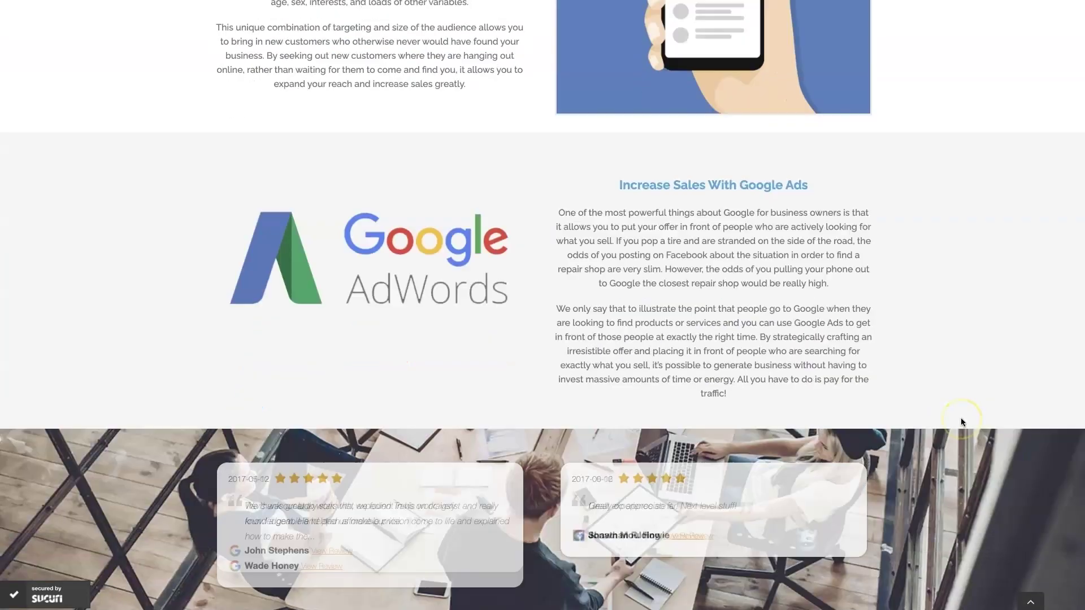
pyautogui.scroll(-2, 963, 421)
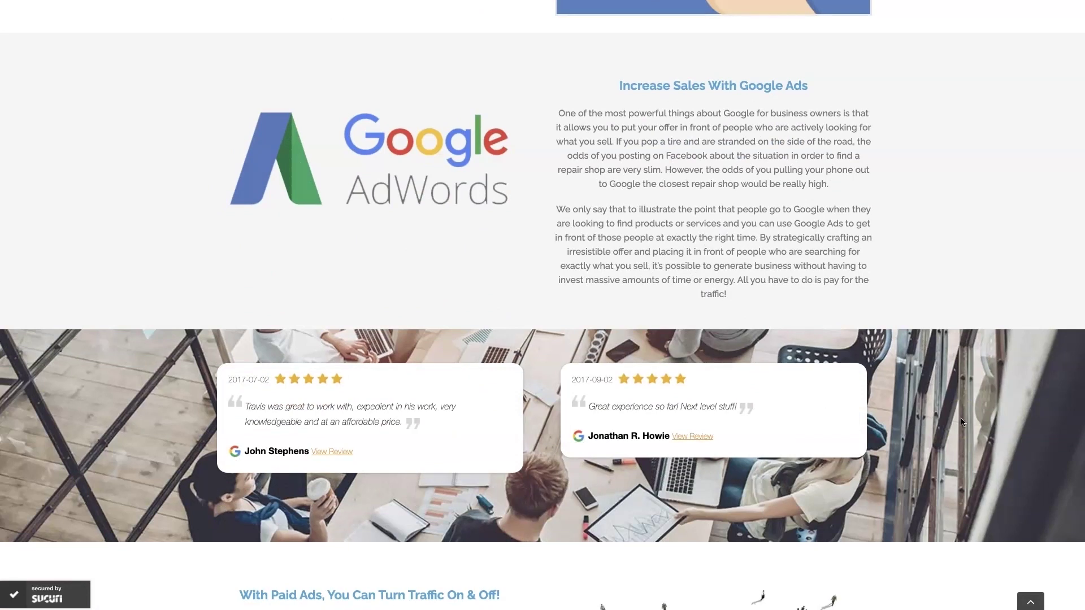
pyautogui.scroll(1, 962, 422)
pyautogui.click(850, 368)
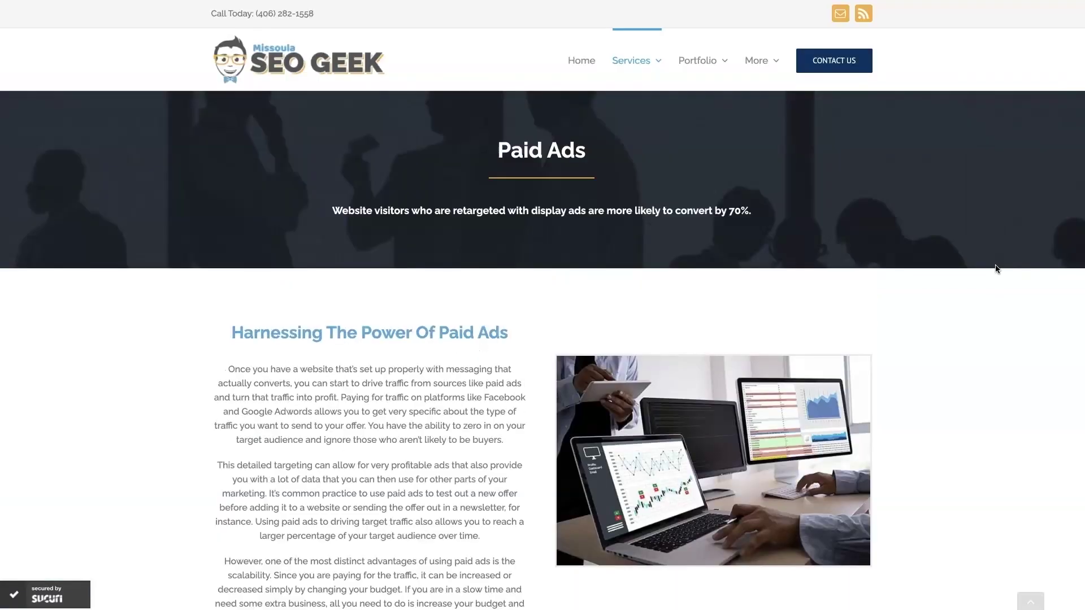
pyautogui.click(275, 12)
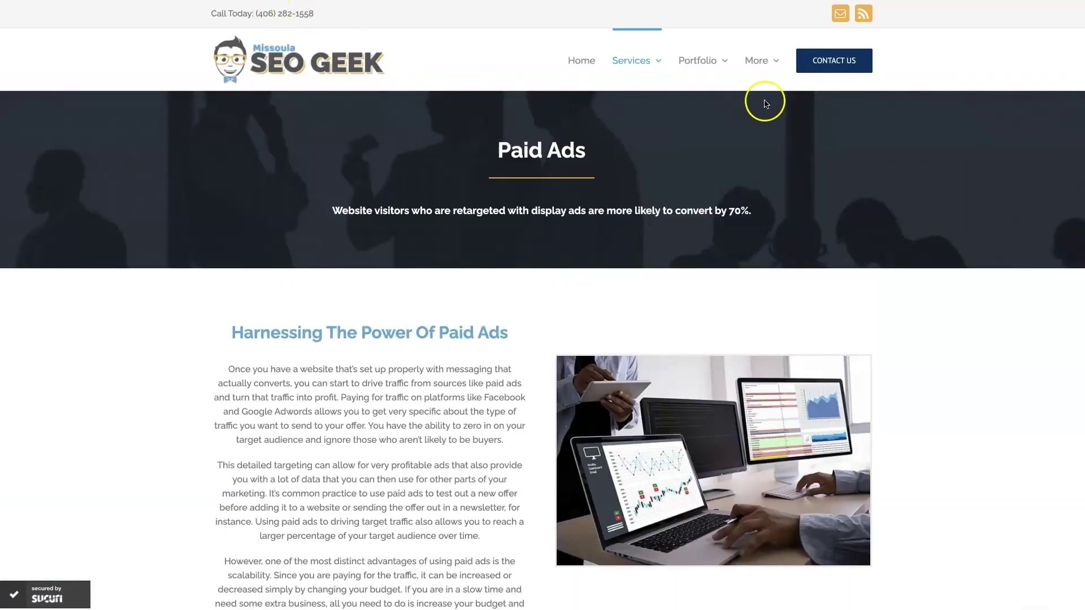